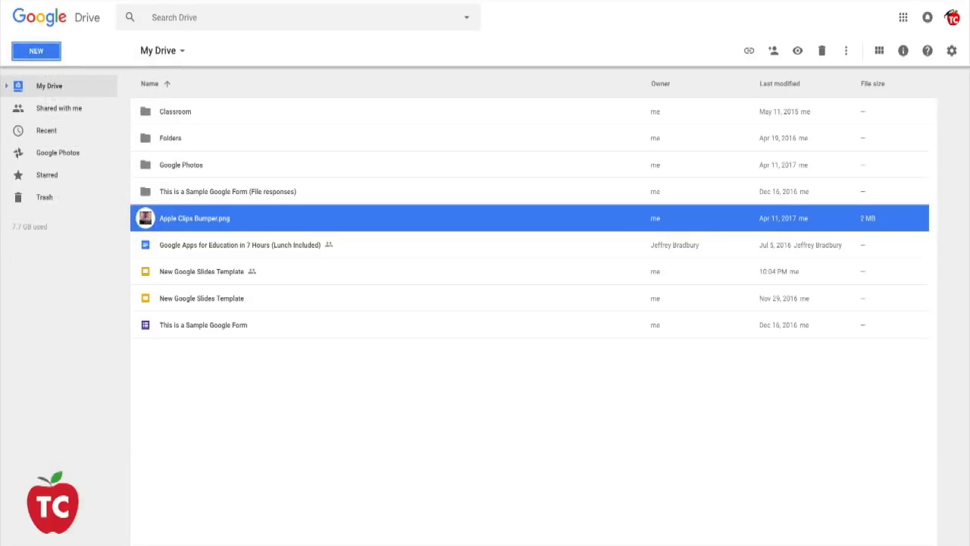
- Open Google Sites from Drive's new-item options and create a new blank site
{"action": "left_click", "coordinate": [36, 51]}
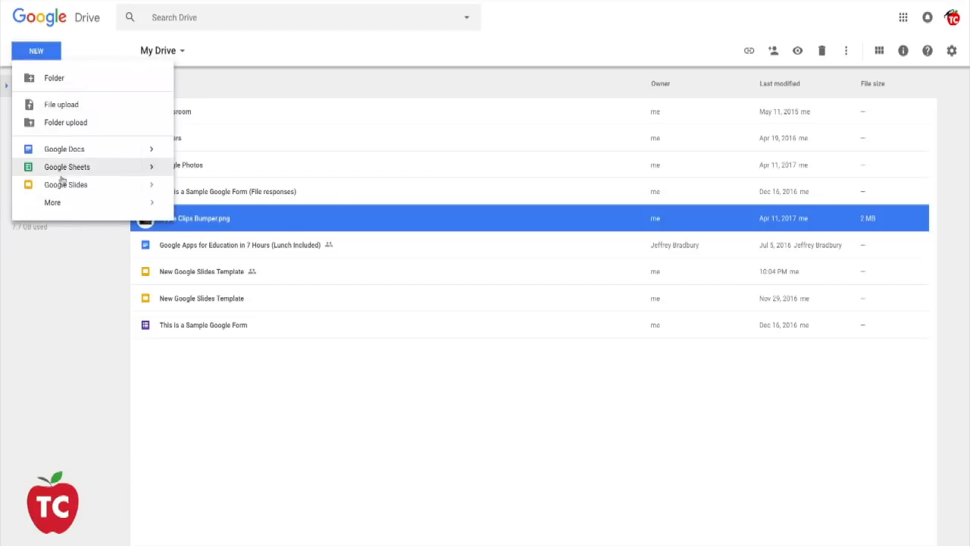
{"action": "mouse_move", "coordinate": [76, 203]}
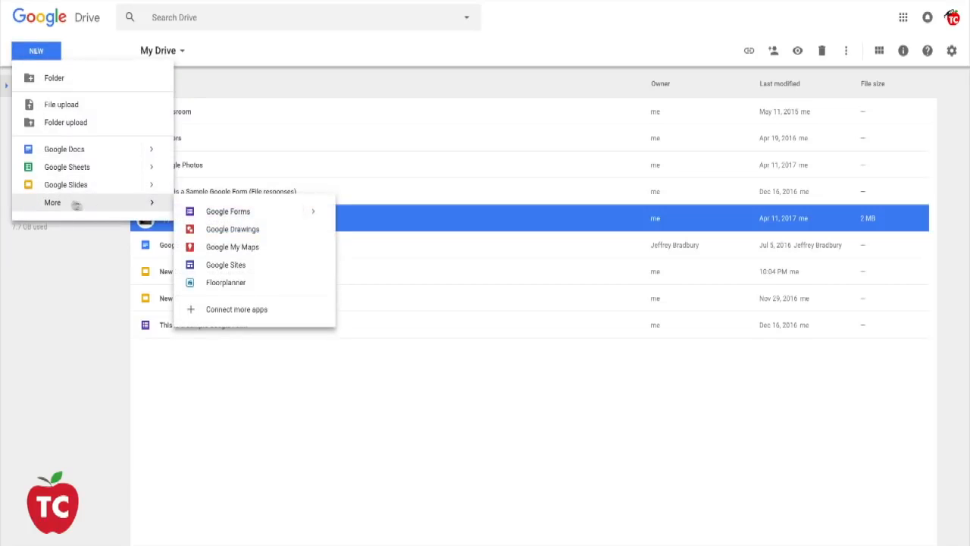
{"action": "left_click", "coordinate": [208, 265]}
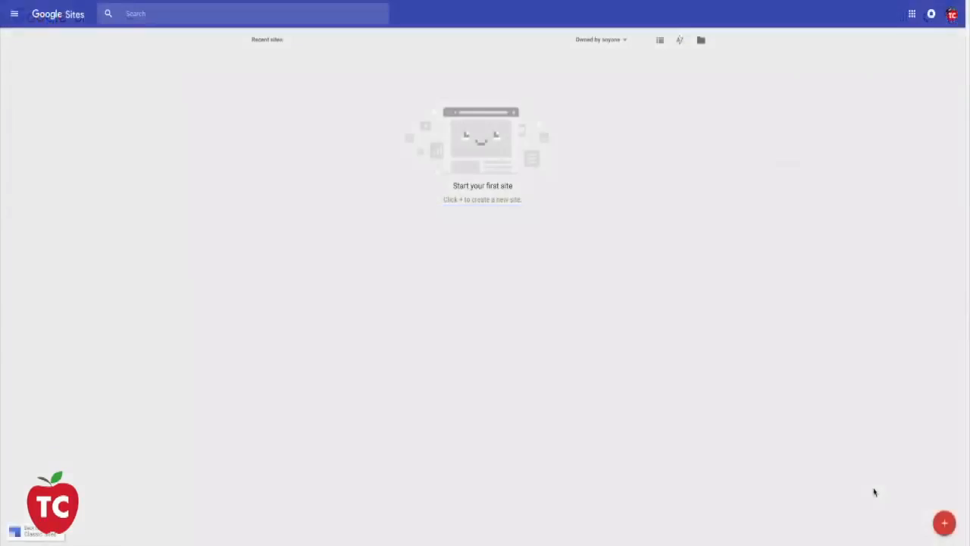
{"action": "left_click", "coordinate": [942, 525]}
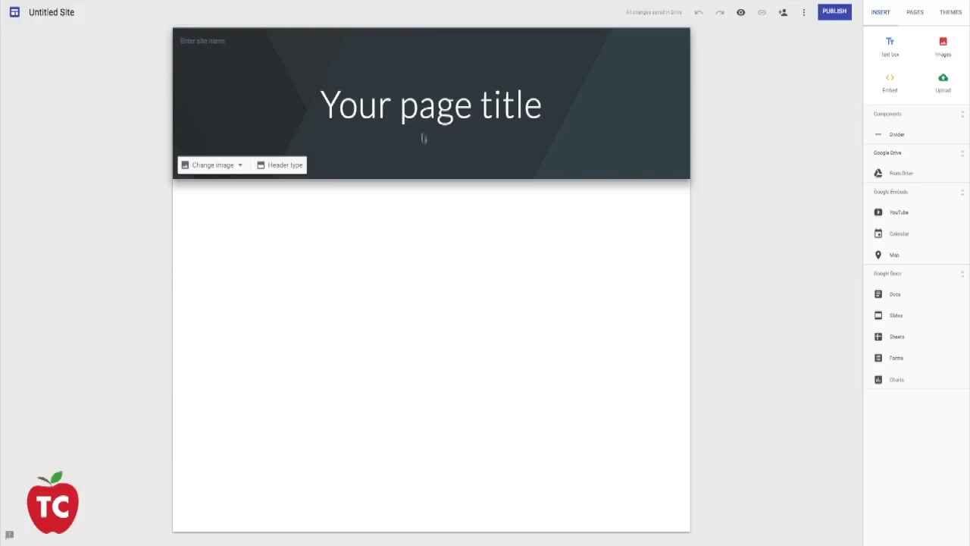
- Replace the page title with "My Awesome Google Site" and widen its box on both sides to fit one line
{"action": "left_click", "coordinate": [421, 114]}
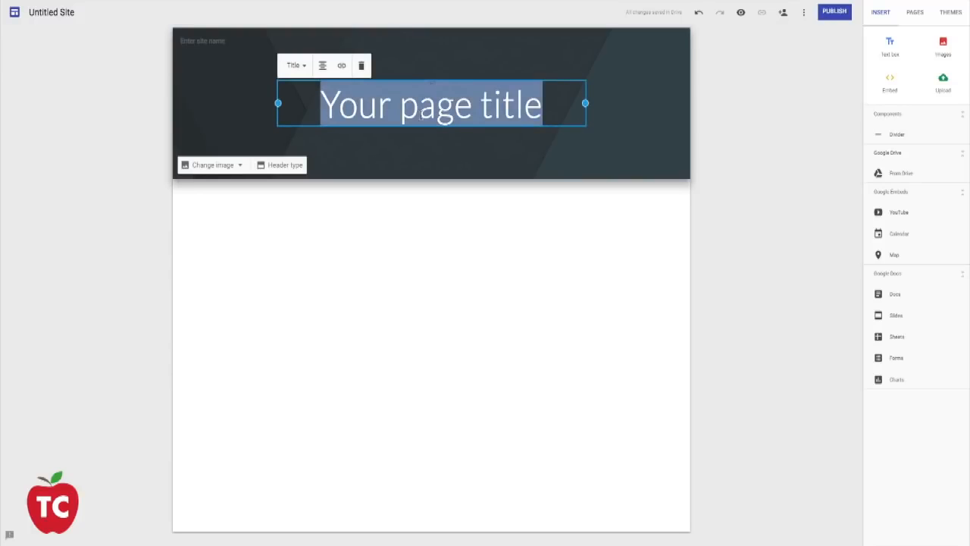
{"action": "key", "text": "BackSpace"}
{"action": "type", "text": "My"}
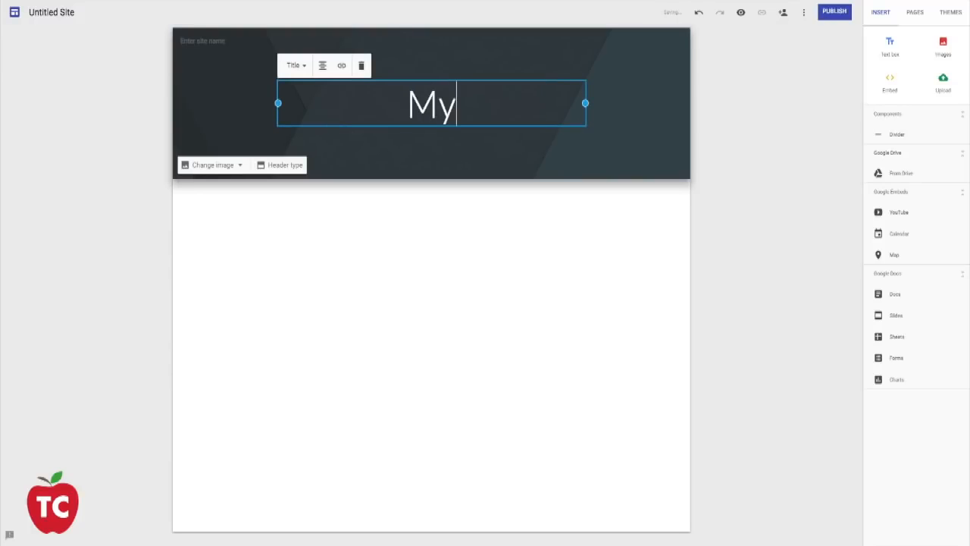
{"action": "type", "text": " Awesome G"}
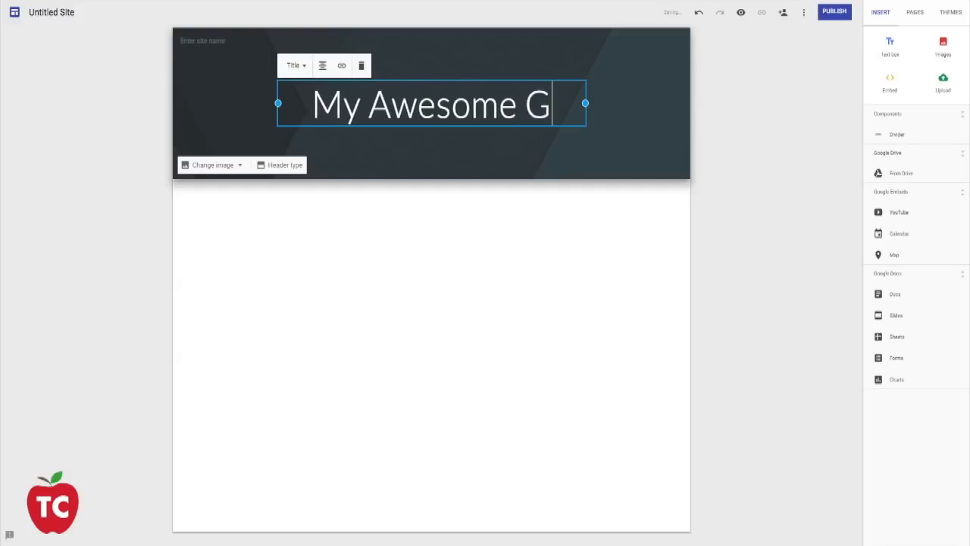
{"action": "type", "text": "oogle Site"}
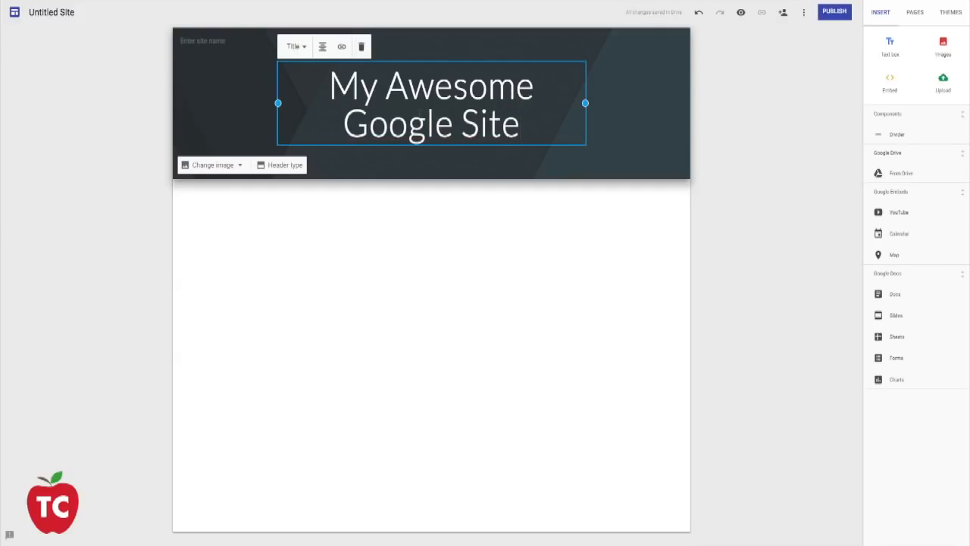
{"action": "left_click_drag", "start_coordinate": [277, 102], "coordinate": [198, 102]}
{"action": "left_click_drag", "start_coordinate": [585, 103], "coordinate": [686, 110]}
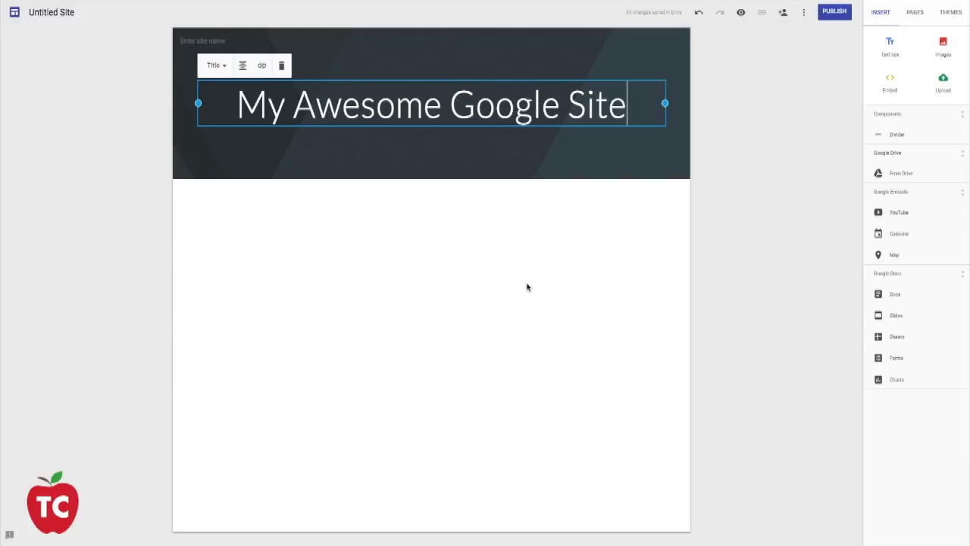
- Insert a text box below the header reading "Add Text to your website"
{"action": "left_click", "coordinate": [889, 48]}
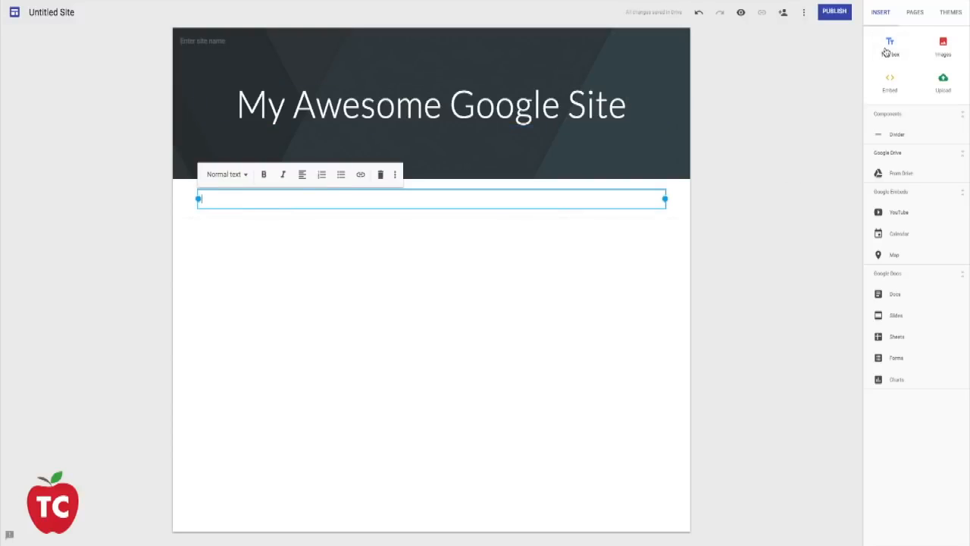
{"action": "type", "text": "Add Text to your website"}
- Add a second text box in the empty page area below, reading "Add Text Here"
{"action": "double_click", "coordinate": [467, 258]}
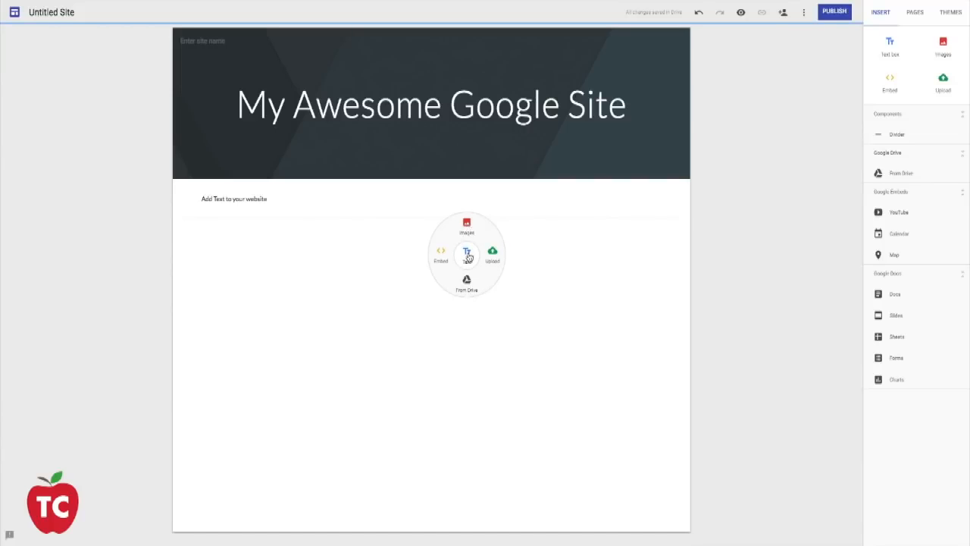
{"action": "left_click", "coordinate": [467, 258]}
{"action": "type", "text": "Add Text Here"}
{"action": "left_click", "coordinate": [553, 301]}
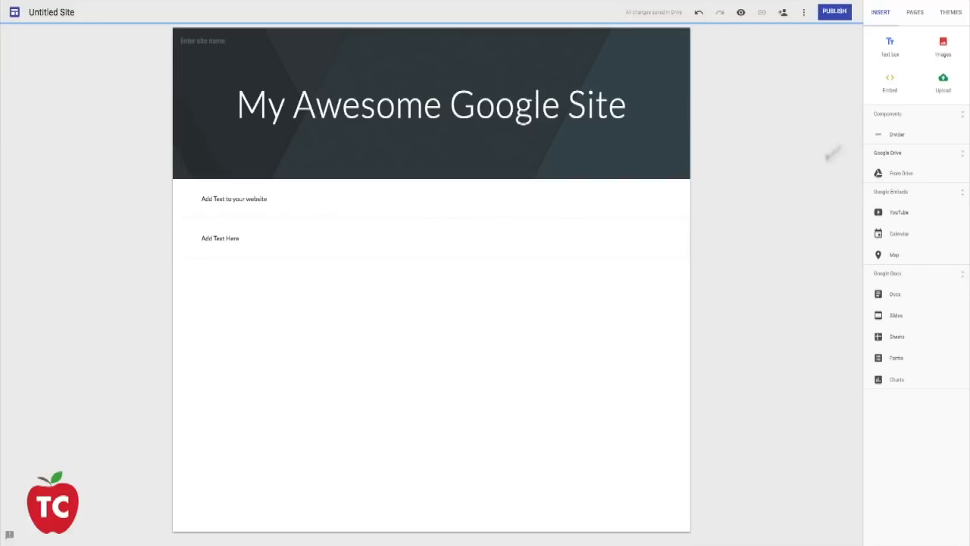
- Explore the image sources by searching for "eagle" and viewing the albums and Google Drive, then leave without inserting an image
{"action": "left_click", "coordinate": [942, 49]}
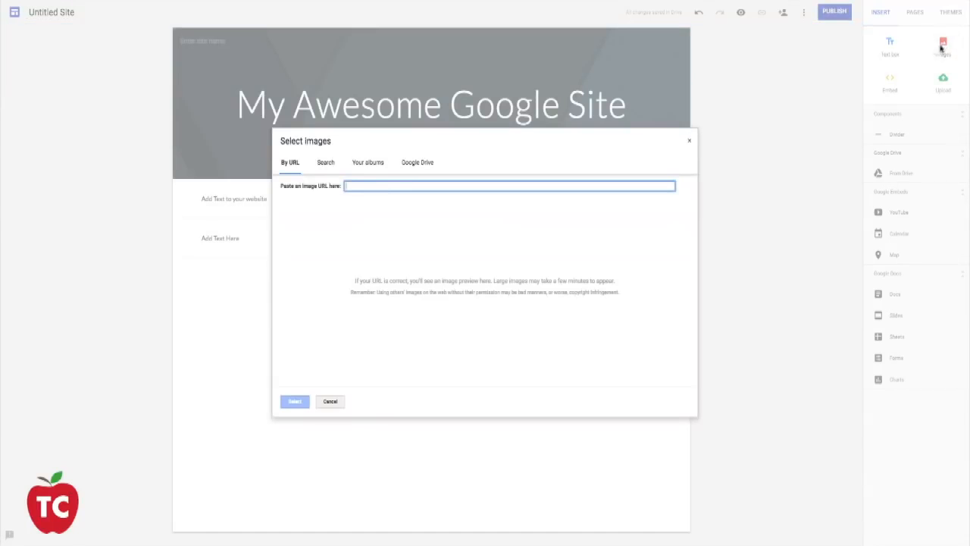
{"action": "left_click", "coordinate": [325, 166]}
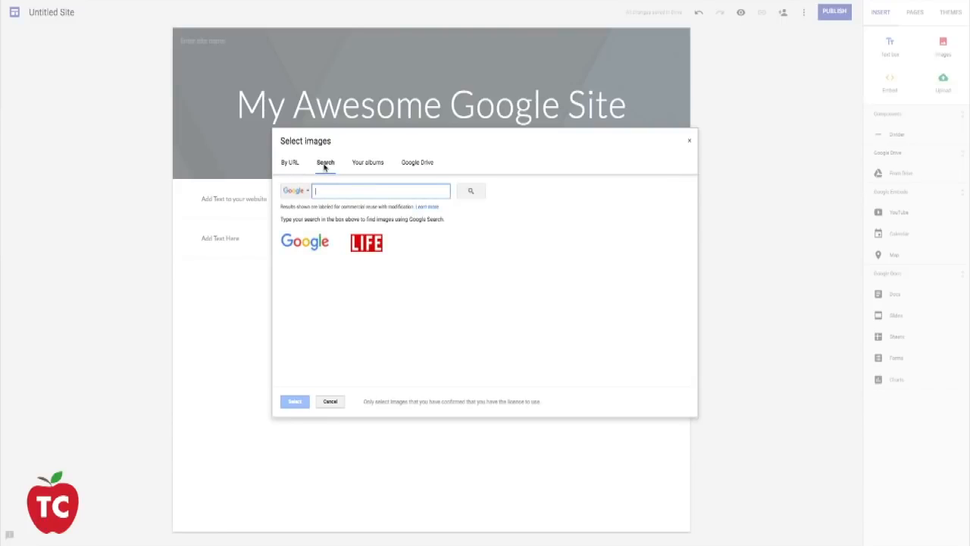
{"action": "type", "text": "eagle"}
{"action": "key", "text": "Return"}
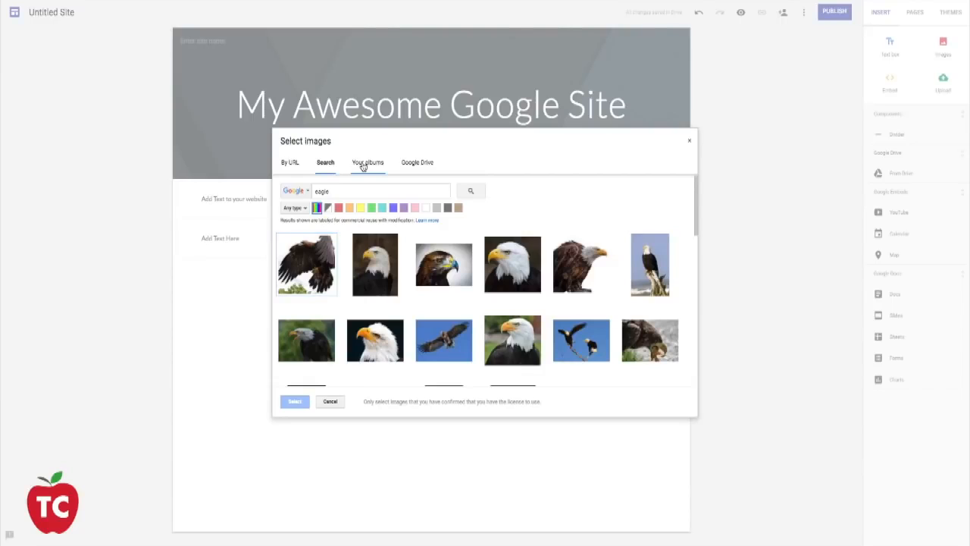
{"action": "left_click", "coordinate": [363, 165]}
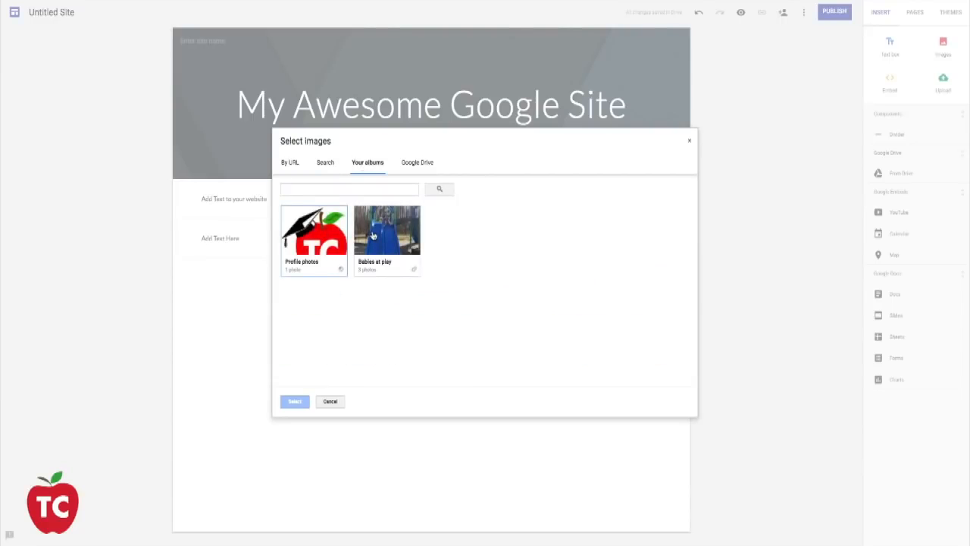
{"action": "left_click", "coordinate": [407, 163]}
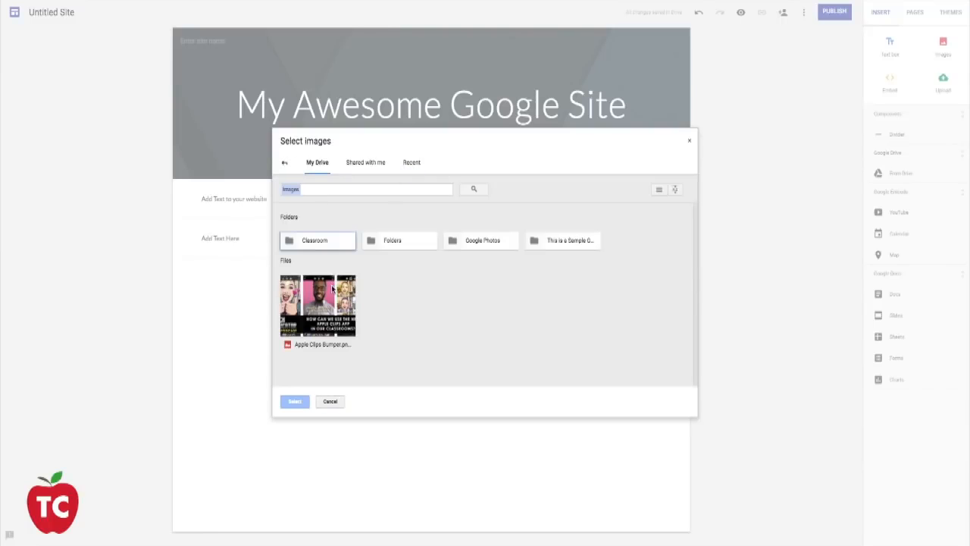
{"action": "left_click", "coordinate": [331, 401]}
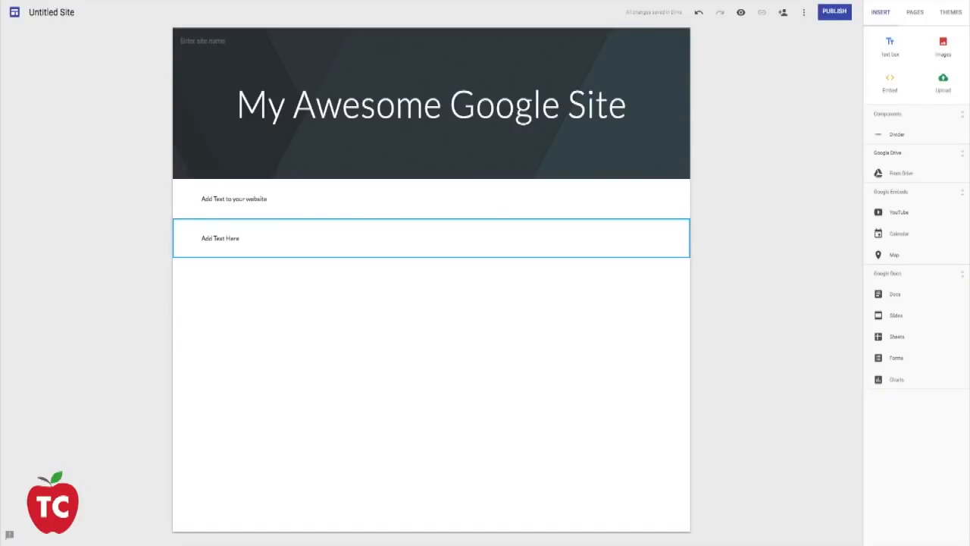
- Place the "New Google Sites for Beginners" image file on the page below the text boxes
{"action": "left_click_drag", "start_coordinate": [969, 210], "coordinate": [427, 296]}
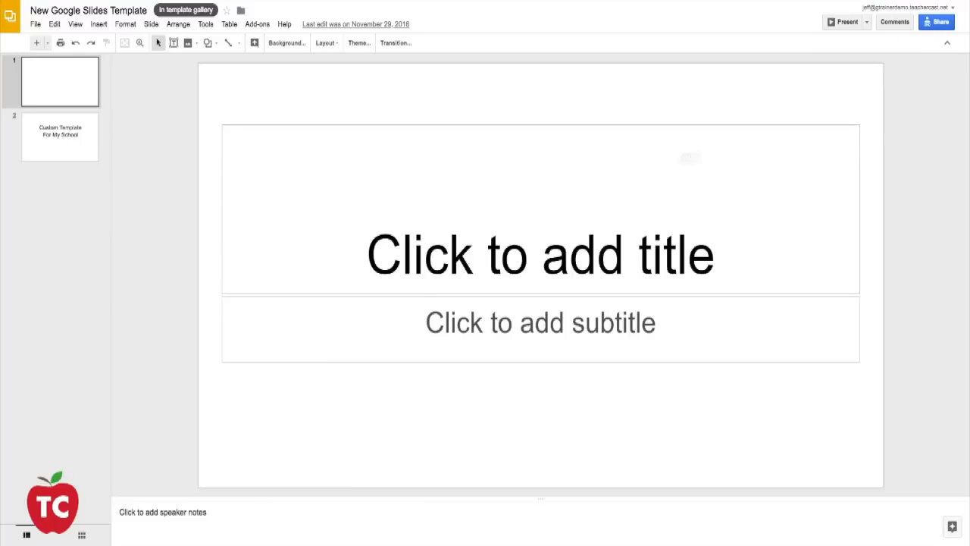
- In the New Google Slides Template presentation, review the link-sharing options and copy the share link from the advanced sharing settings
{"action": "left_click", "coordinate": [940, 23]}
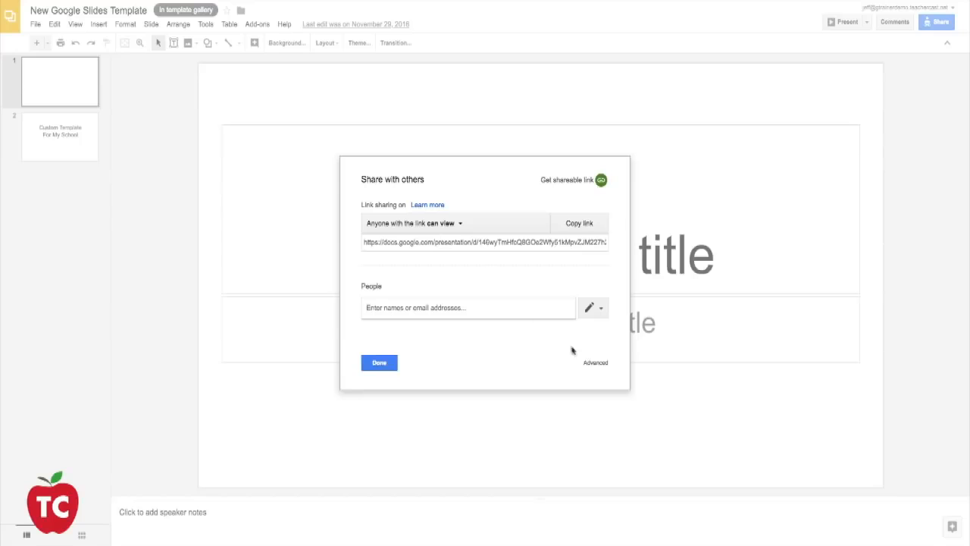
{"action": "left_click", "coordinate": [590, 362]}
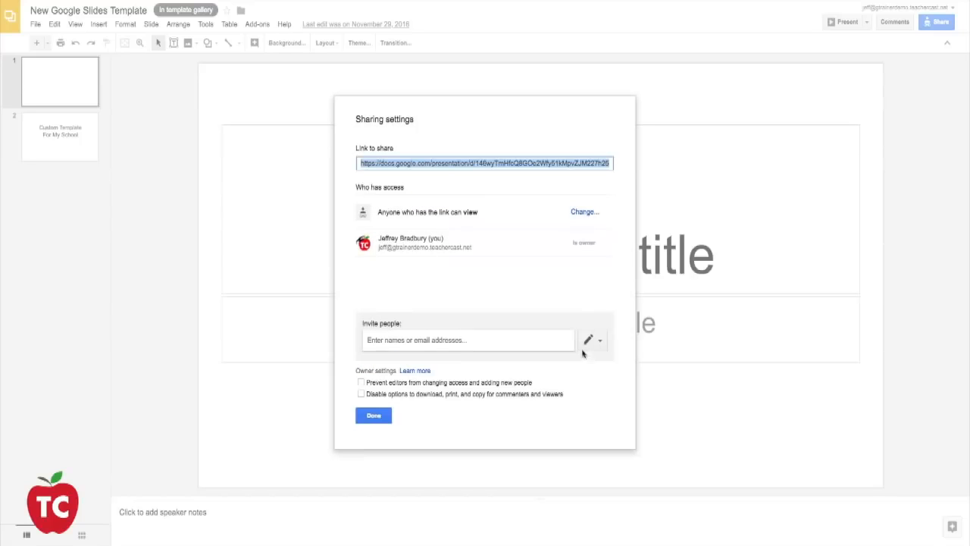
{"action": "left_click", "coordinate": [583, 212]}
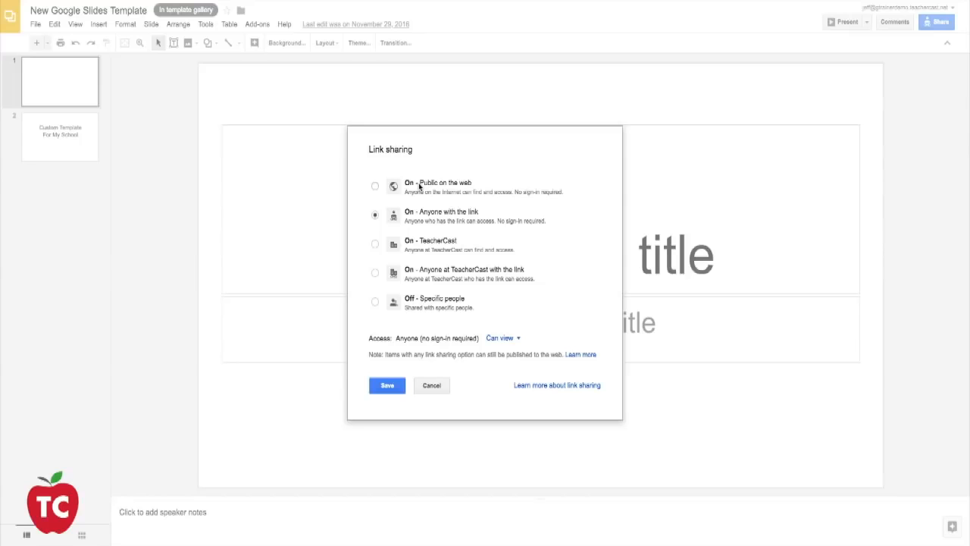
{"action": "left_click", "coordinate": [430, 386]}
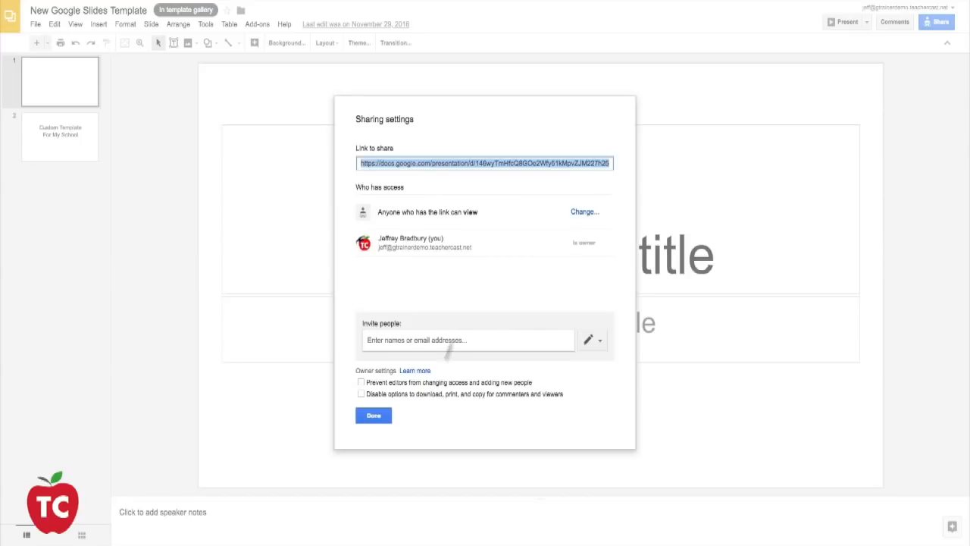
{"action": "left_click", "coordinate": [449, 162]}
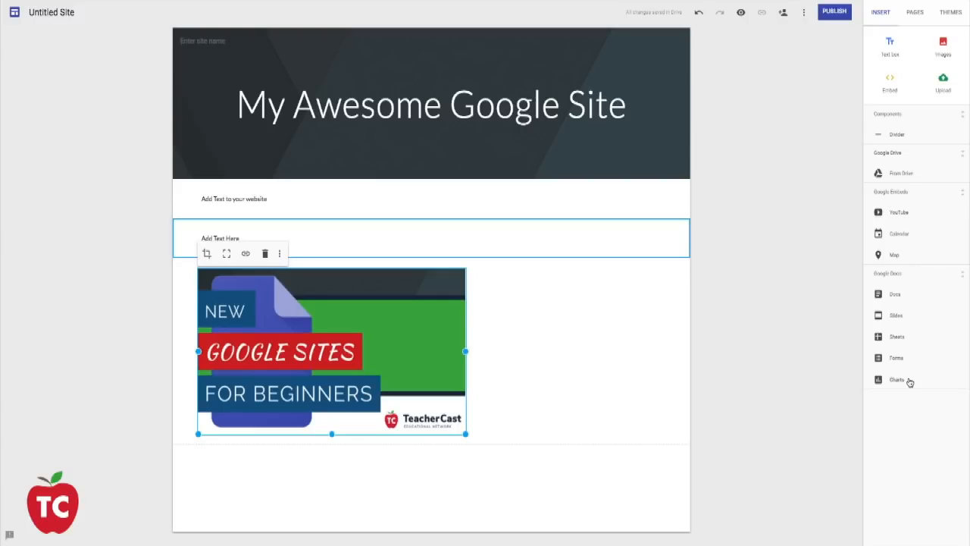
- Embed the presentation on the site from its copied link and place it beside the New Google Sites image
{"action": "left_click", "coordinate": [897, 316]}
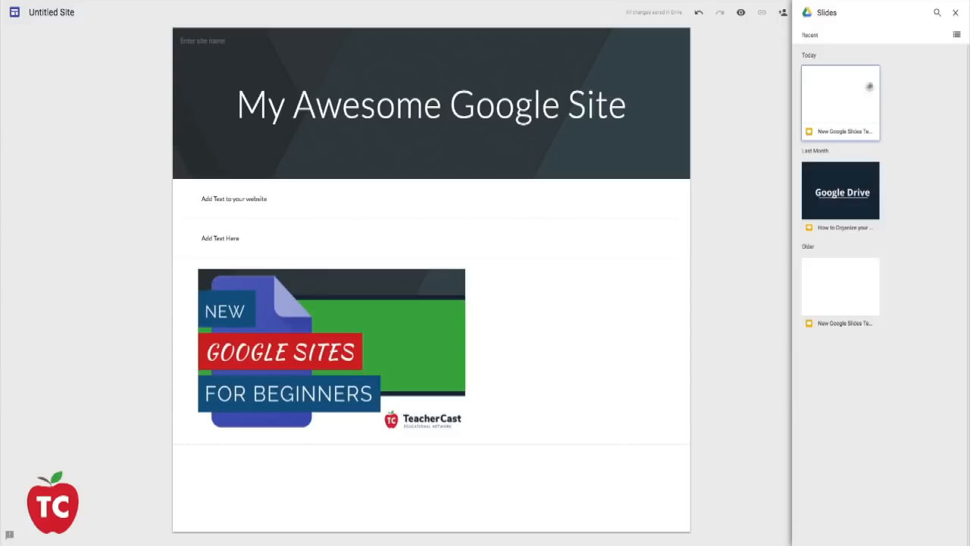
{"action": "left_click", "coordinate": [956, 15]}
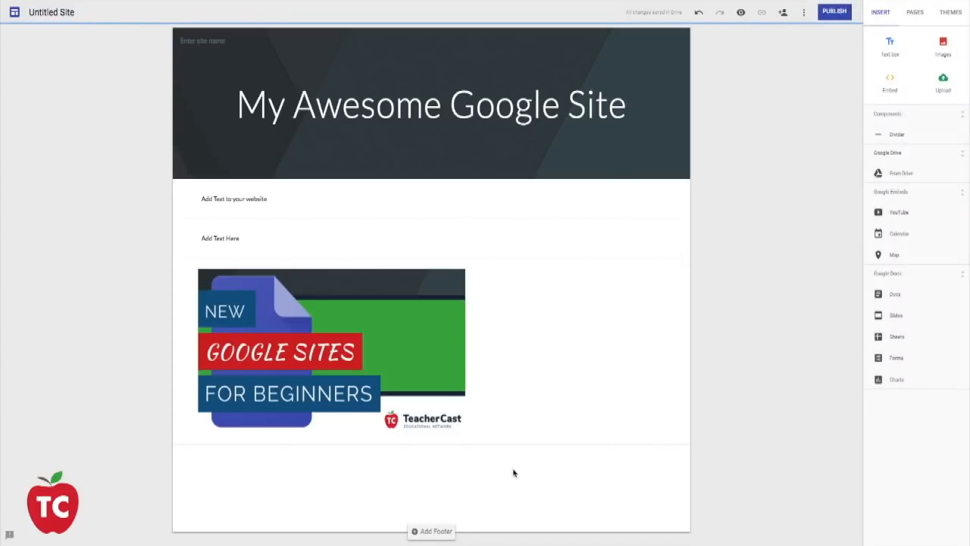
{"action": "key", "text": "super+v"}
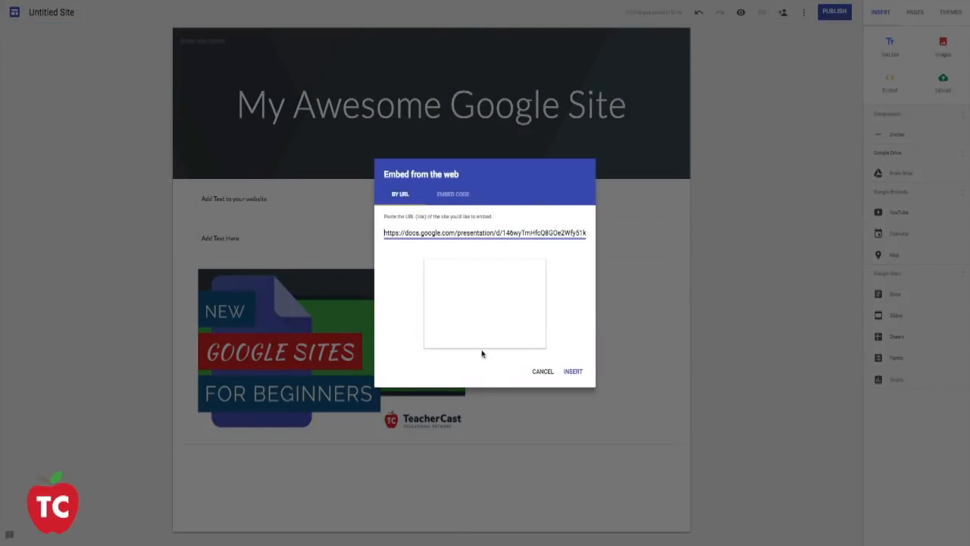
{"action": "left_click", "coordinate": [574, 372]}
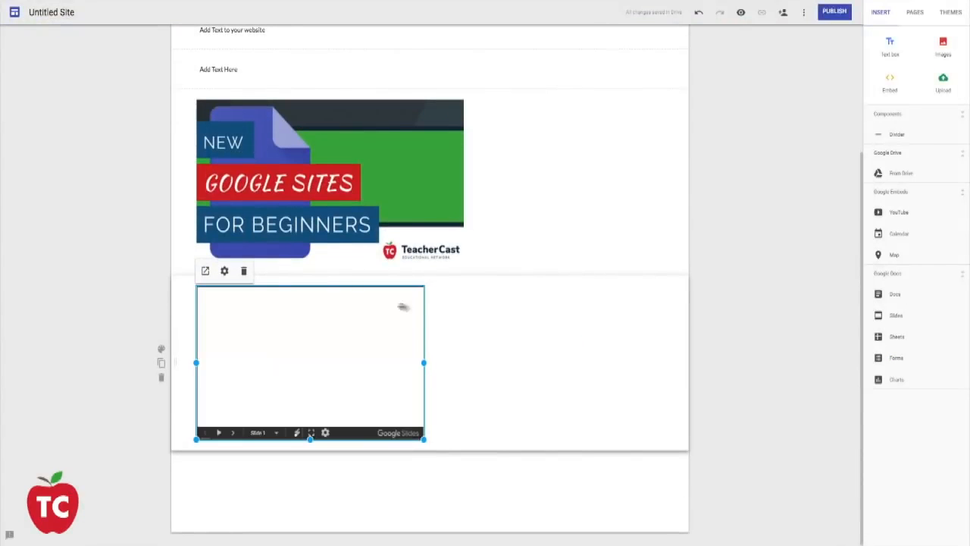
{"action": "left_click_drag", "start_coordinate": [319, 349], "coordinate": [546, 206]}
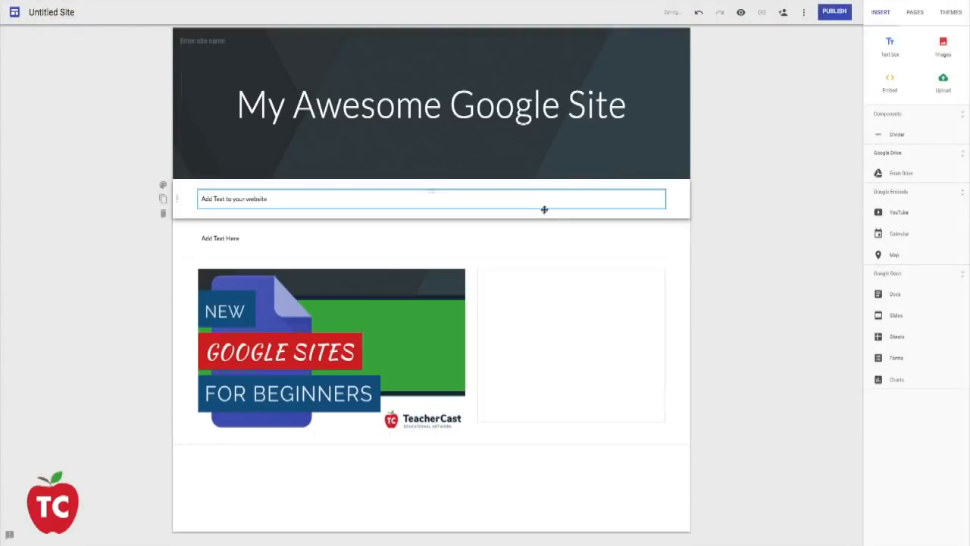
{"action": "mouse_move", "coordinate": [537, 331]}
{"action": "left_mouse_down"}
{"action": "mouse_move", "coordinate": [552, 176]}
{"action": "mouse_move", "coordinate": [564, 243]}
{"action": "mouse_move", "coordinate": [540, 357]}
{"action": "mouse_move", "coordinate": [543, 330]}
{"action": "left_mouse_up"}
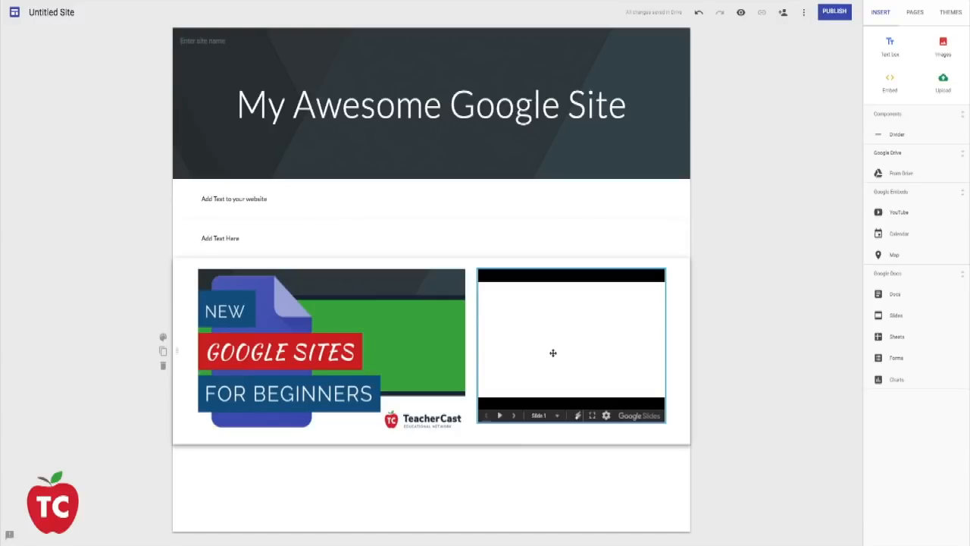
- Review the invitation permissions in the site's sharing settings and save the draft access as Off - Specific people
{"action": "left_click", "coordinate": [784, 15]}
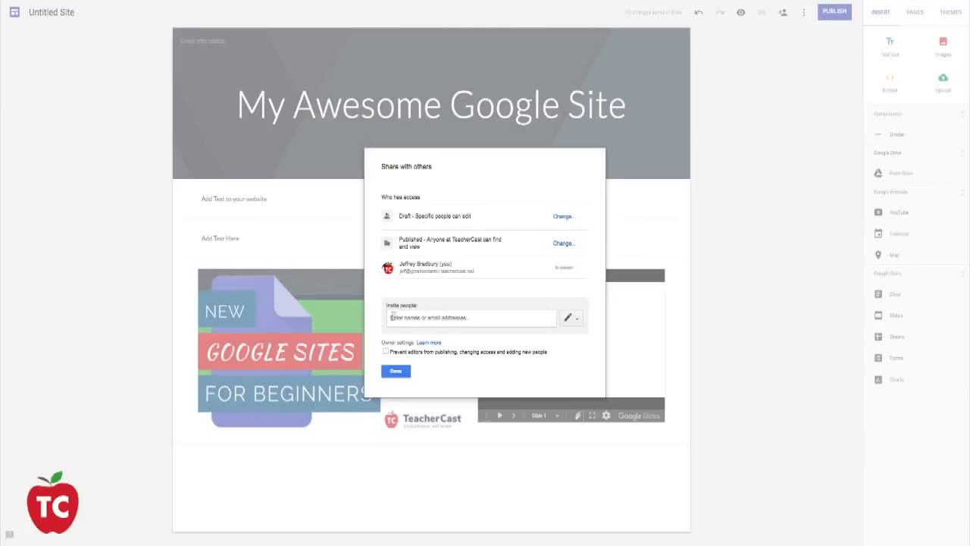
{"action": "left_click", "coordinate": [574, 321]}
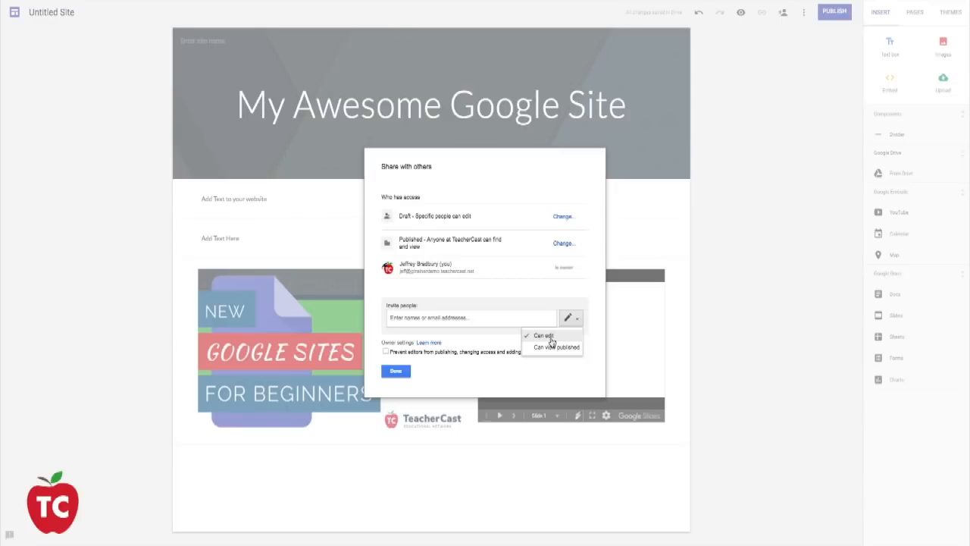
{"action": "left_click", "coordinate": [529, 302]}
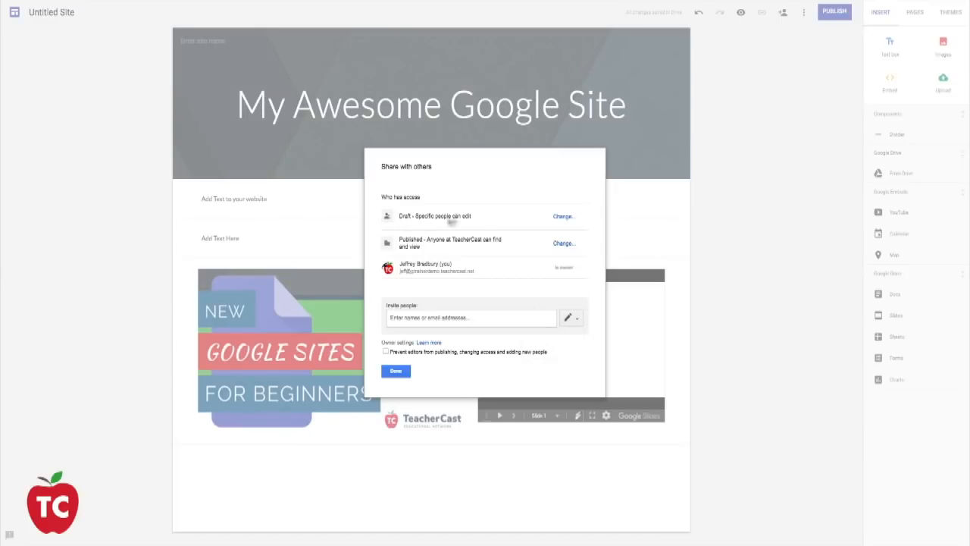
{"action": "left_click", "coordinate": [562, 217]}
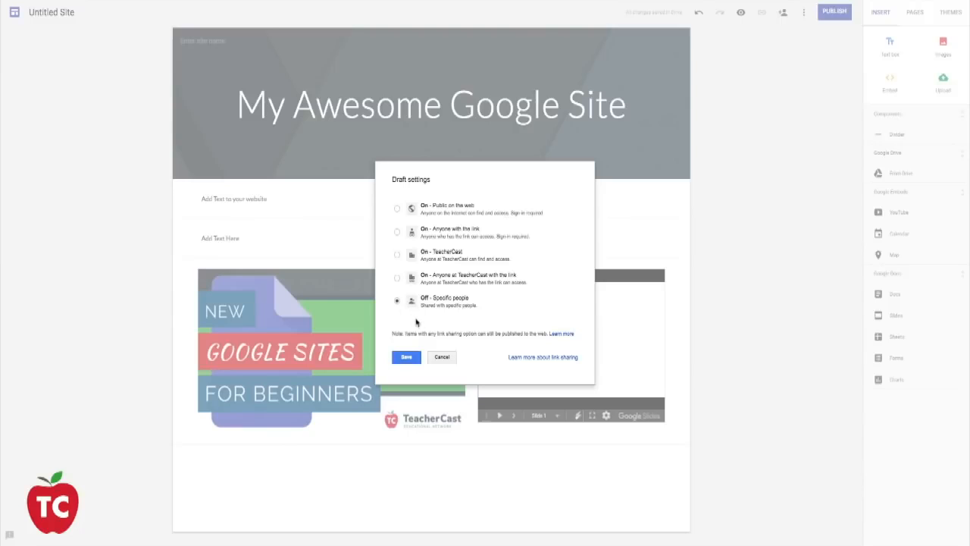
{"action": "left_click", "coordinate": [407, 357]}
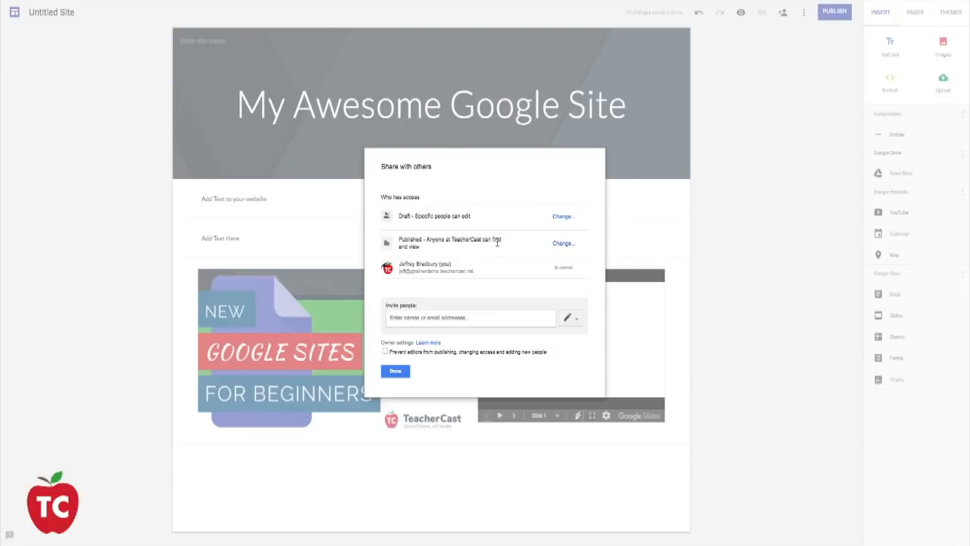
- Save the site's publishing access as Anyone at TeacherCast can find and view the published version, and finish the sharing settings
{"action": "left_click", "coordinate": [563, 244]}
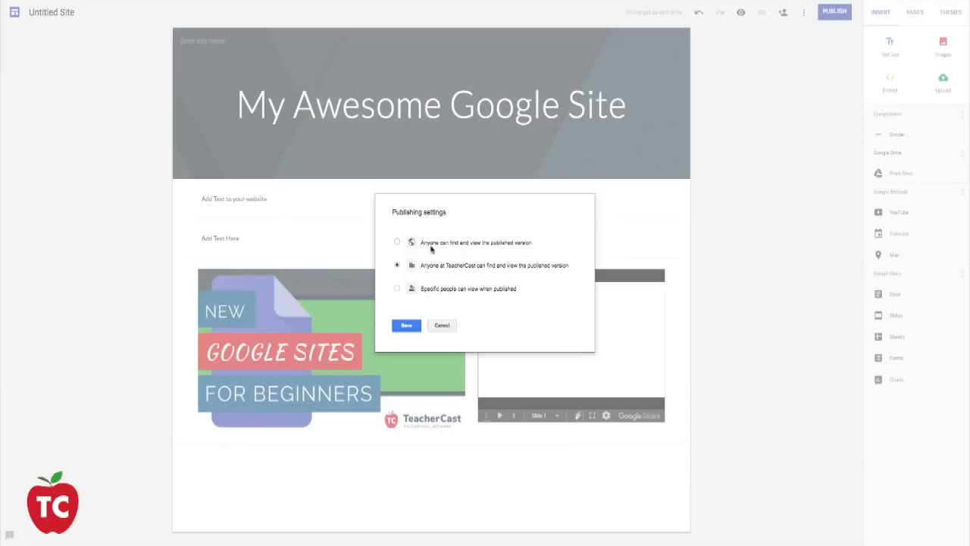
{"action": "left_click", "coordinate": [396, 289]}
{"action": "left_click", "coordinate": [430, 267]}
{"action": "left_click", "coordinate": [407, 326]}
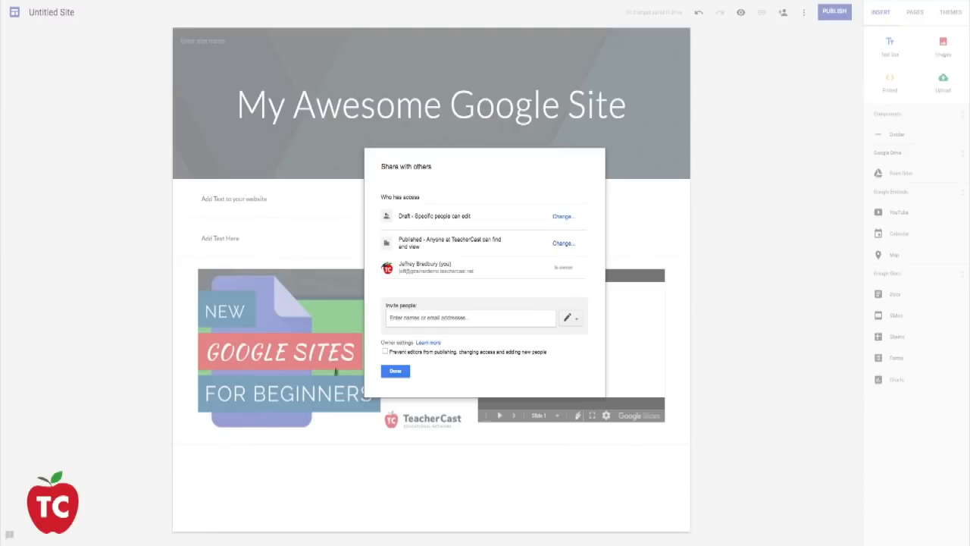
{"action": "left_click", "coordinate": [394, 371]}
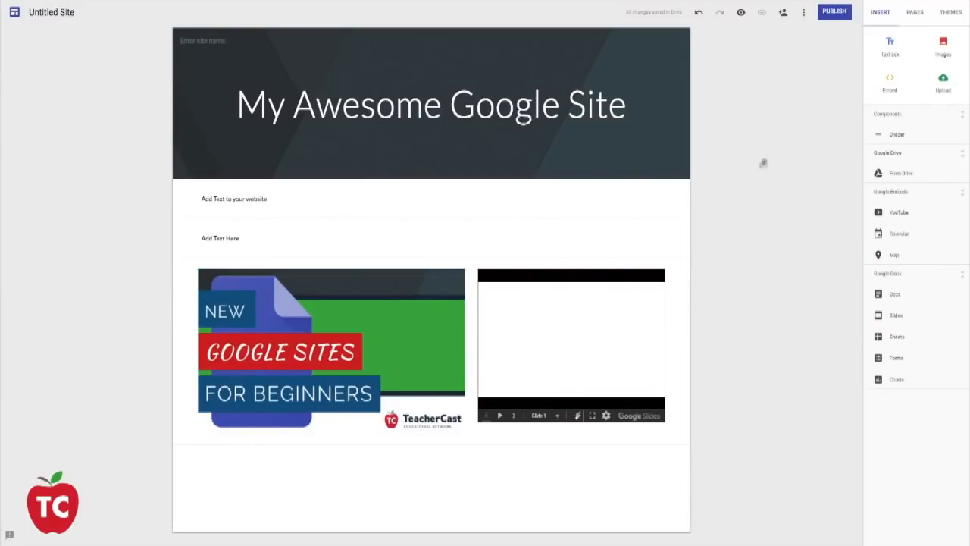
- Enter myawesomewebsite as the web address for publishing the site, and cancel without publishing
{"action": "left_click", "coordinate": [833, 12]}
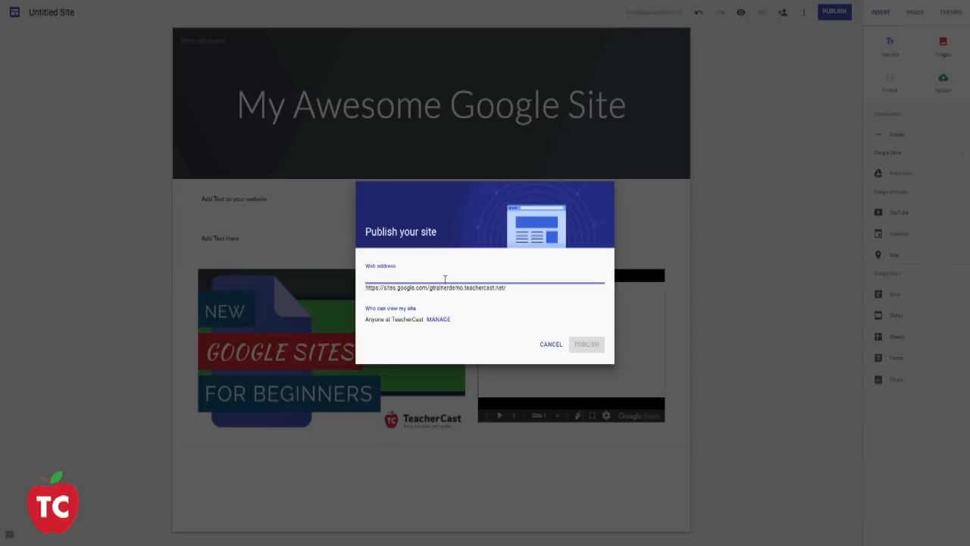
{"action": "type", "text": "myawesomewebsite"}
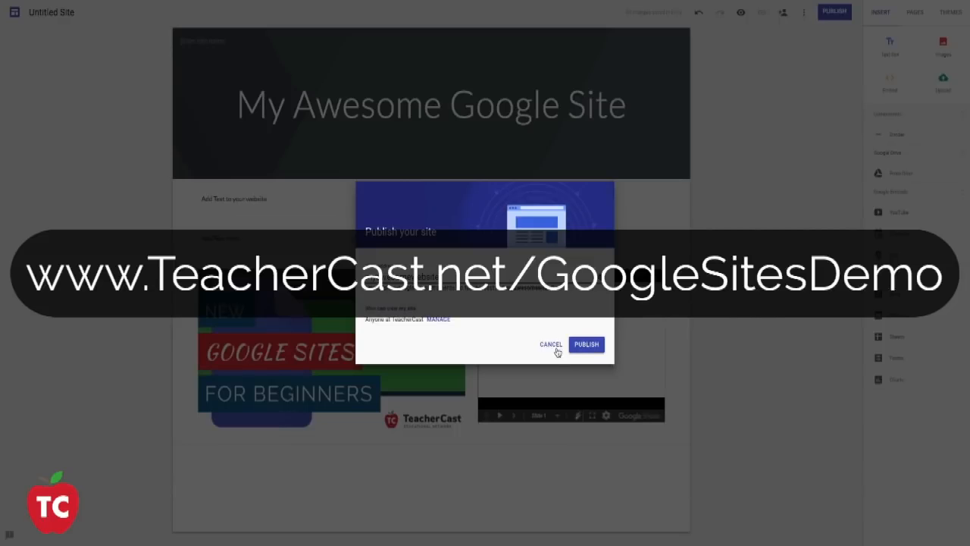
{"action": "left_click", "coordinate": [552, 345]}
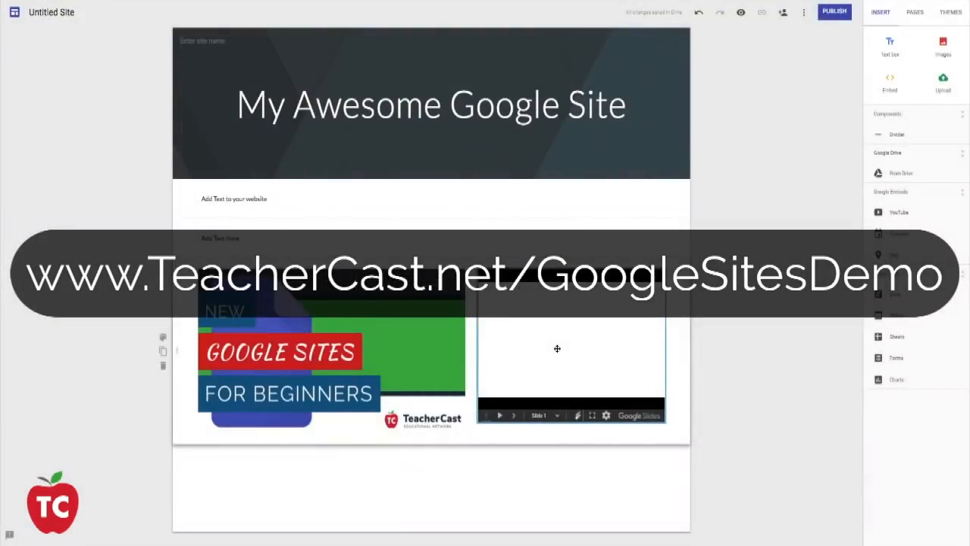